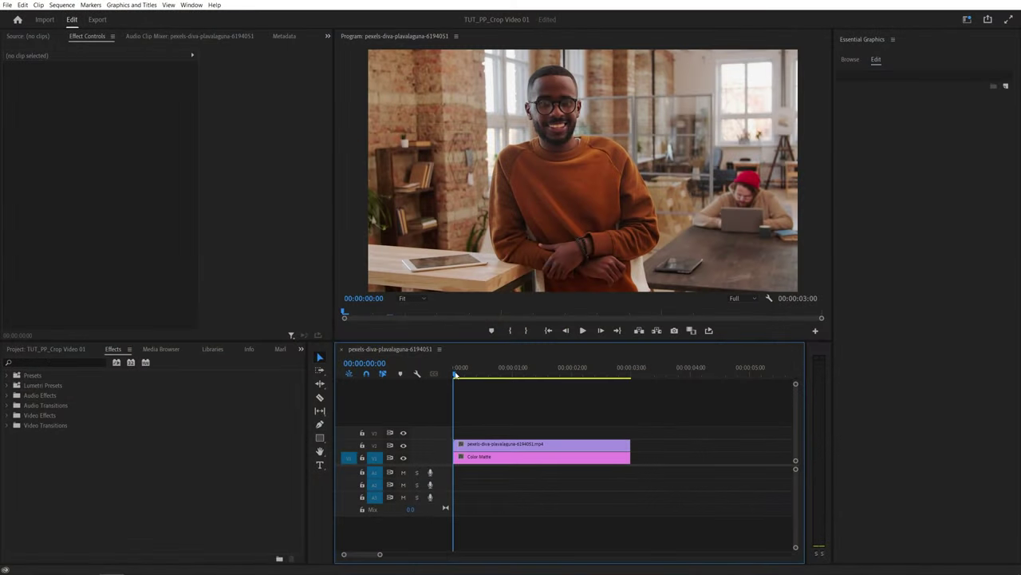
Scrub the sequence and toggle the video track off and on to check the magenta matte.
left_click_drag(456, 374, 552, 373)
left_click(403, 445)
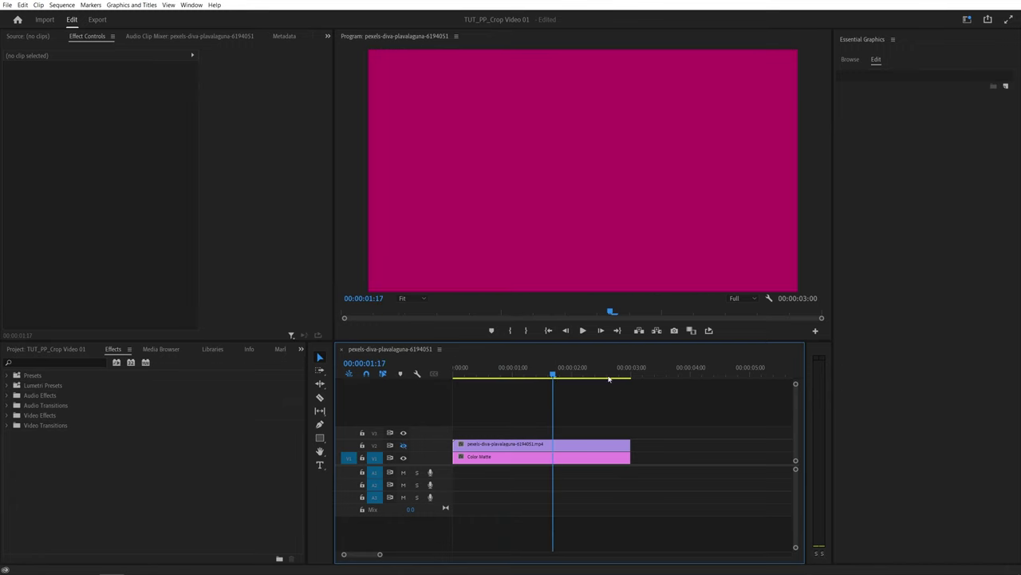
left_click(403, 445)
left_click_drag(549, 375, 481, 374)
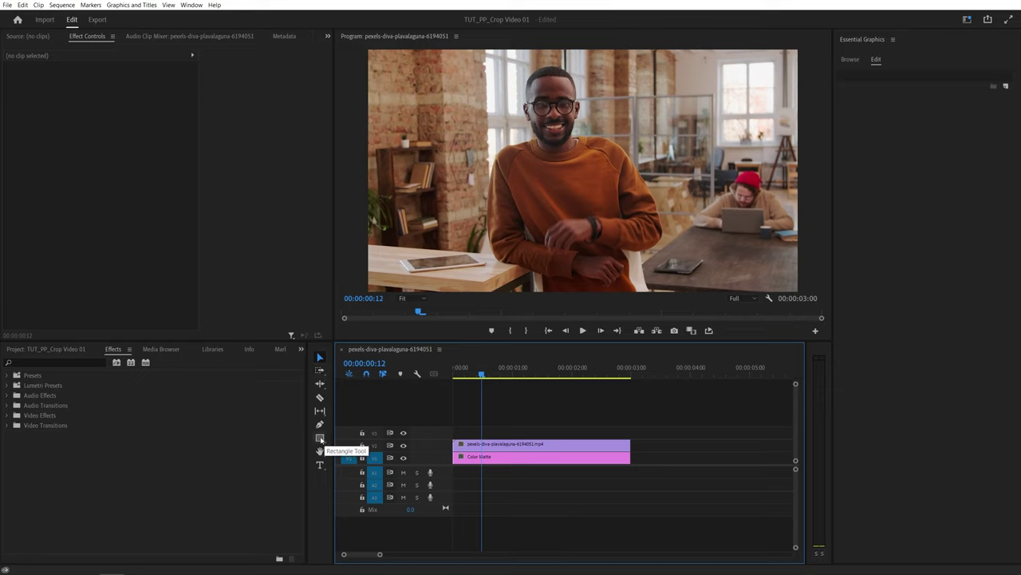
Draw a grey 651 × 651 circle over the face, its V3 clip spanning 00:00 to the video's end.
left_click(320, 439)
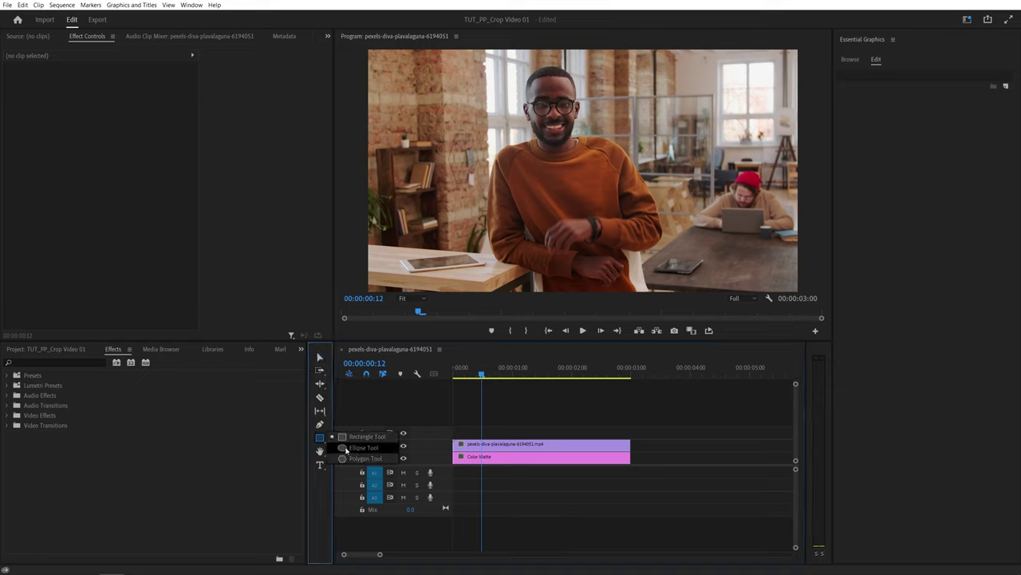
left_click(361, 449)
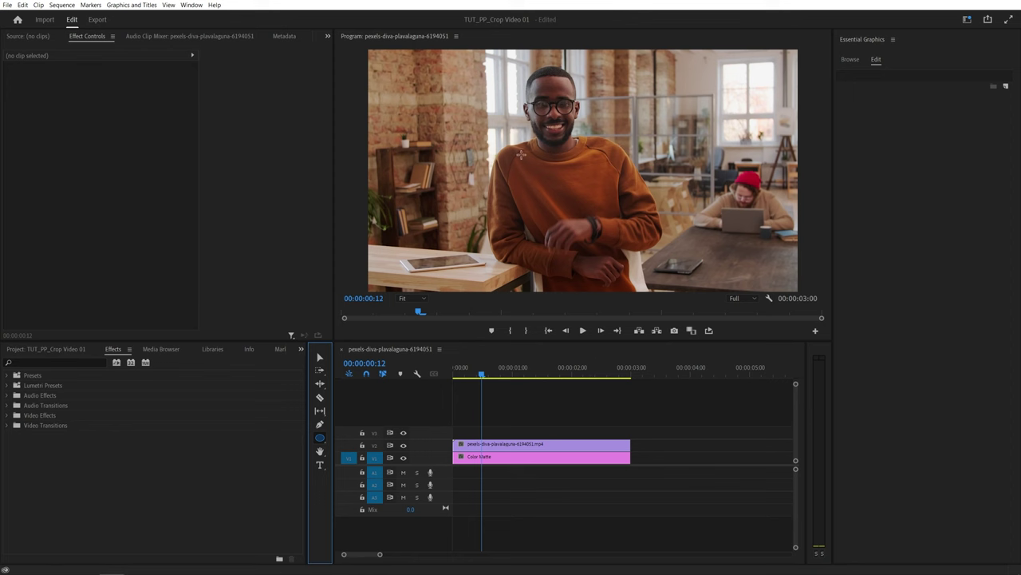
mouse_move(485, 53)
left_mouse_down()
mouse_move(551, 120)
mouse_move(600, 107)
mouse_move(632, 124)
left_mouse_up()
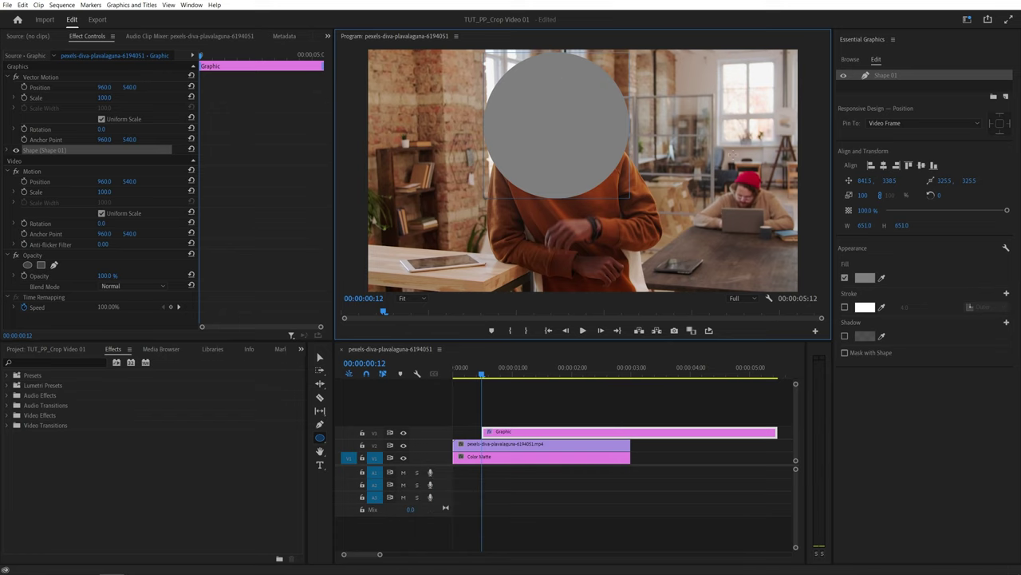
left_click_drag(546, 433, 517, 435)
left_click_drag(776, 432, 629, 435)
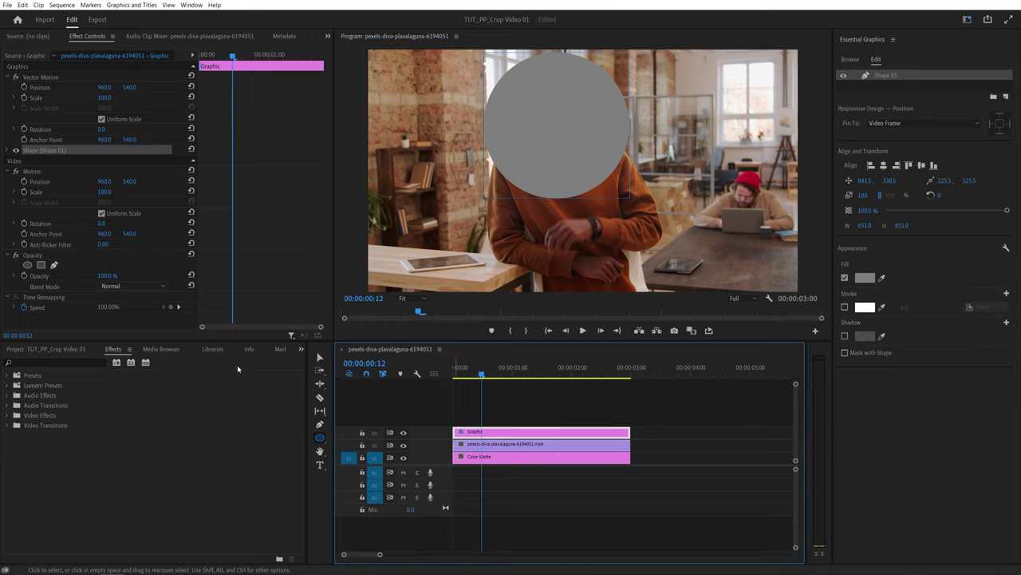
Apply Track Matte Key to the V2 video clip with Matte set to Video 3.
left_click(88, 363)
type("track ma")
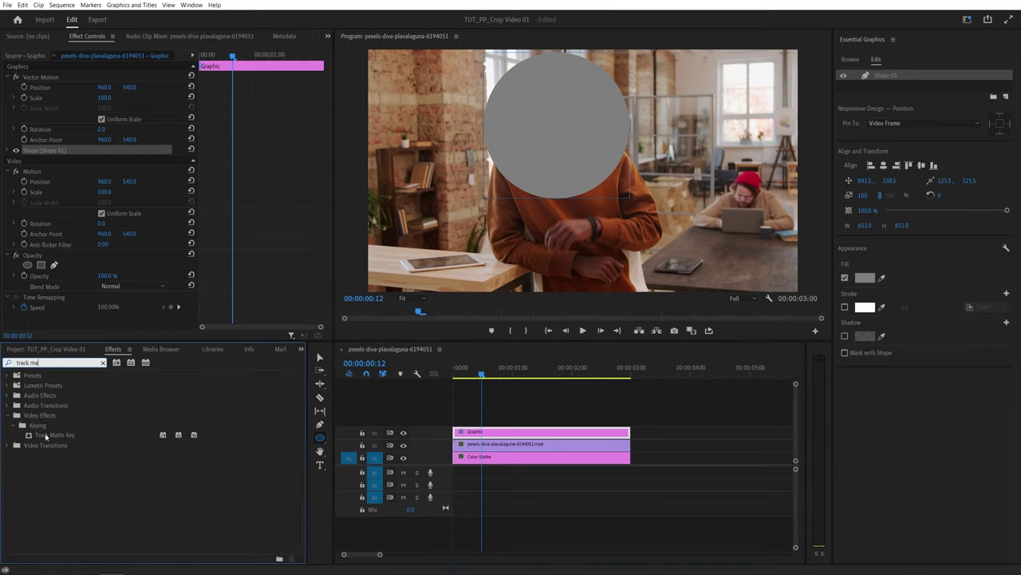
left_click_drag(45, 436, 517, 445)
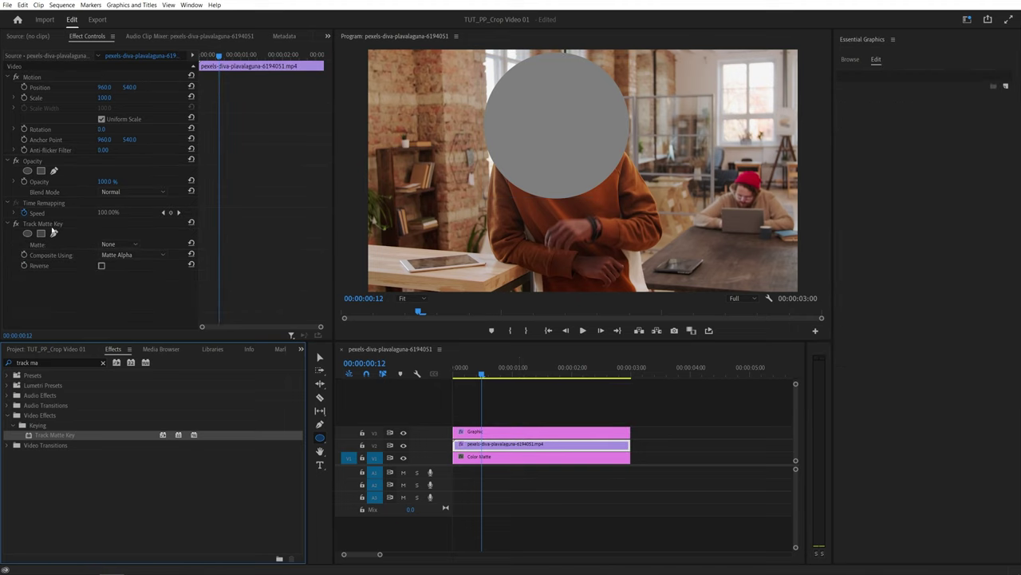
left_click(136, 244)
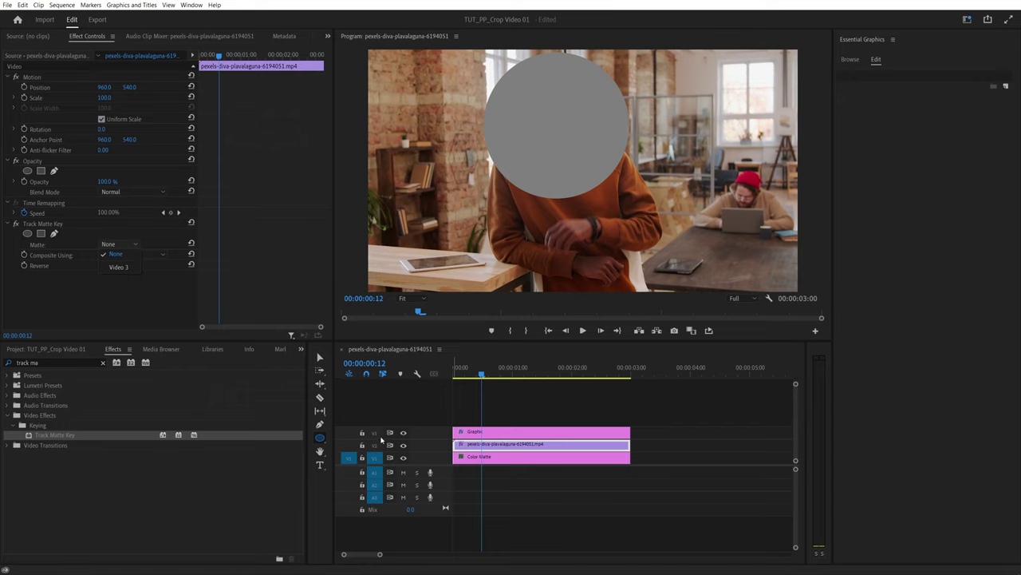
left_click(117, 268)
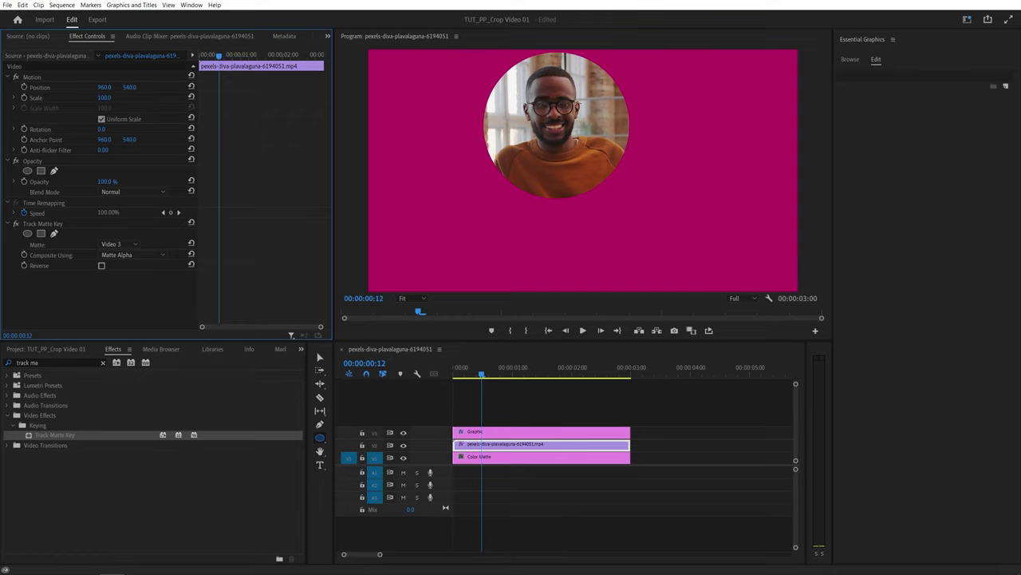
Nudge the circle graphic slightly to the left.
left_click(320, 357)
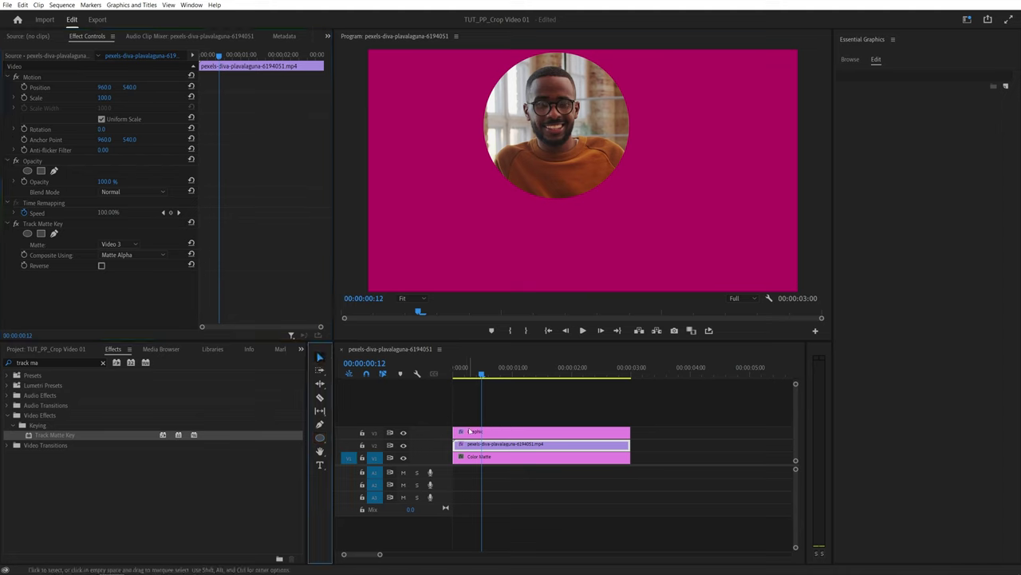
left_click(510, 436)
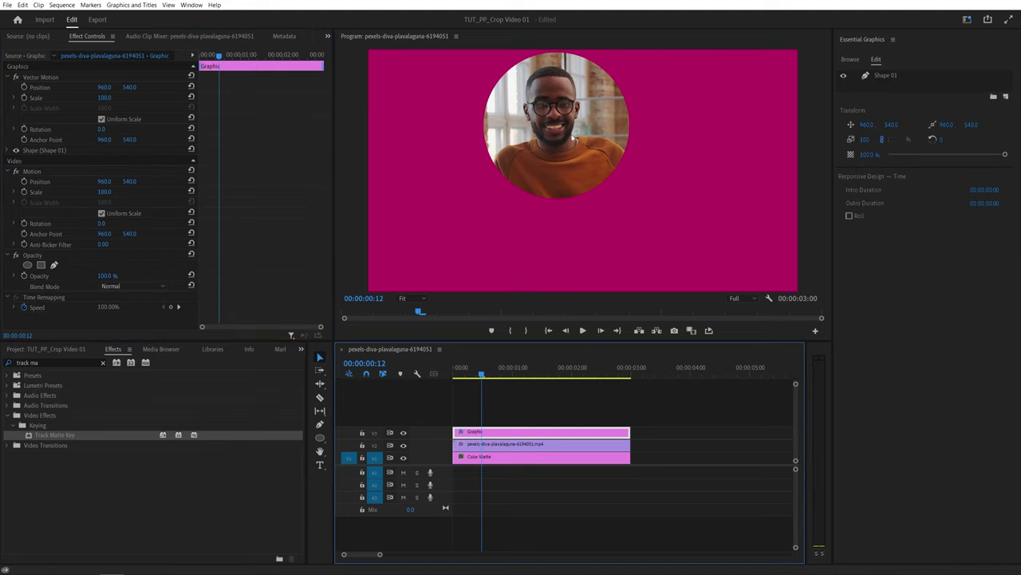
mouse_move(571, 137)
left_mouse_down()
mouse_move(542, 137)
mouse_move(567, 143)
left_mouse_up()
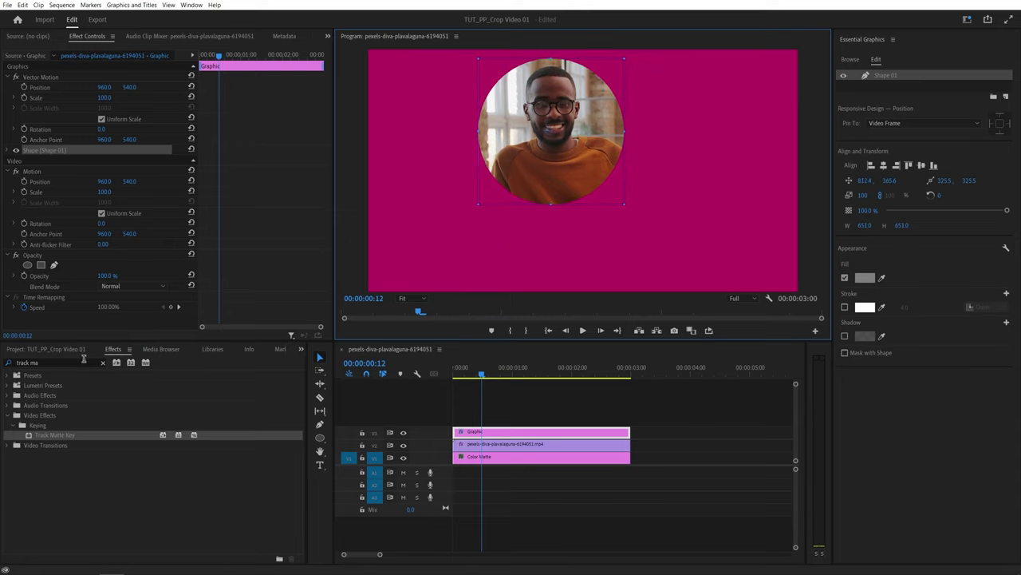
Add an Offset effect to the video above Track Matte Key, keeping Shift Center at 960, 540.
left_click(59, 364)
type("offset")
left_click_drag(37, 438, 524, 447)
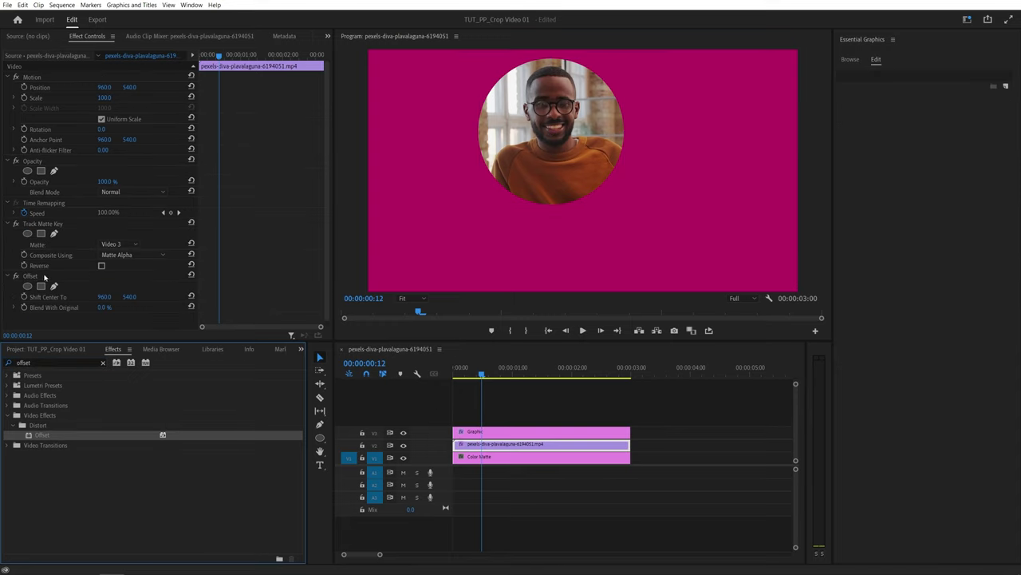
left_click_drag(30, 276, 36, 221)
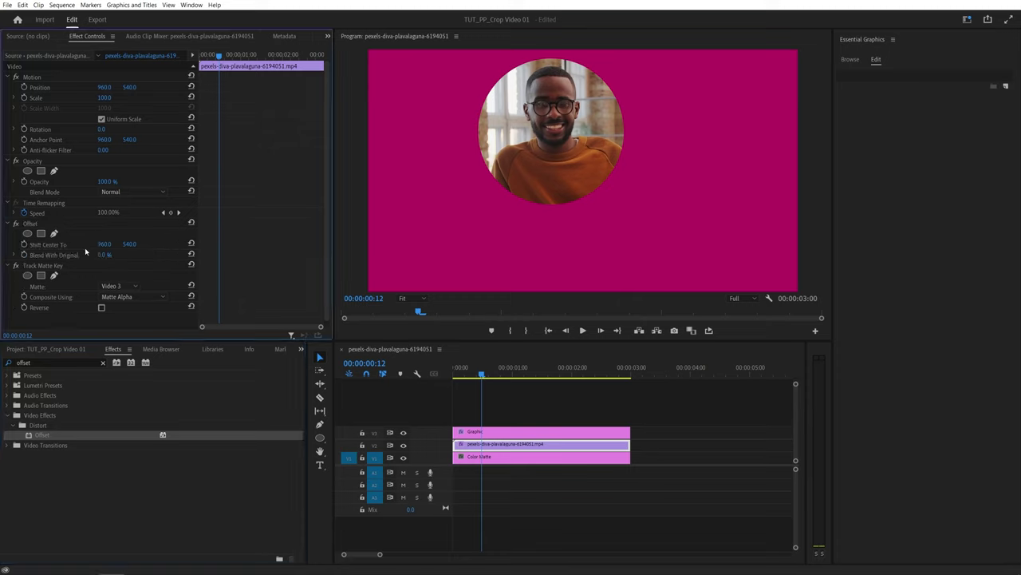
left_click_drag(106, 244, 303, 207)
key("ctrl+z")
key("shift+3")
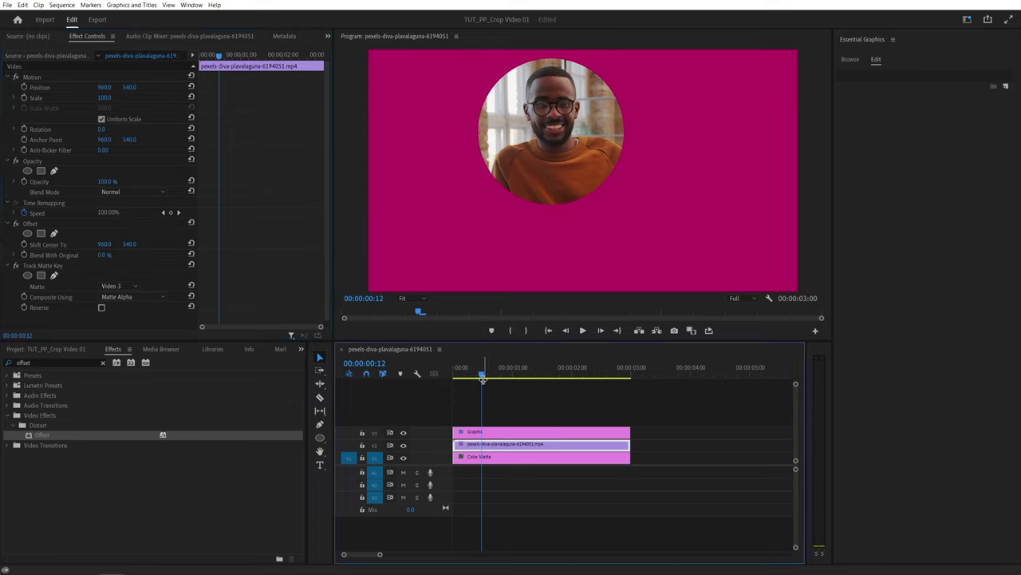
key("Left")
key("Left")
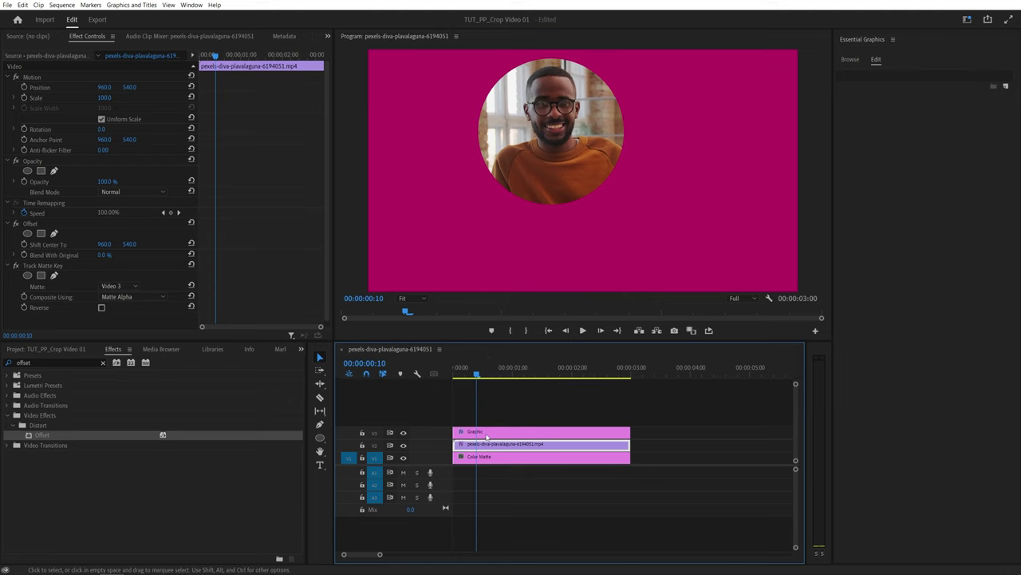
Delete the circle graphic and draw a 563 × 563 square over the man's face on V3.
left_click(483, 433)
key("Delete")
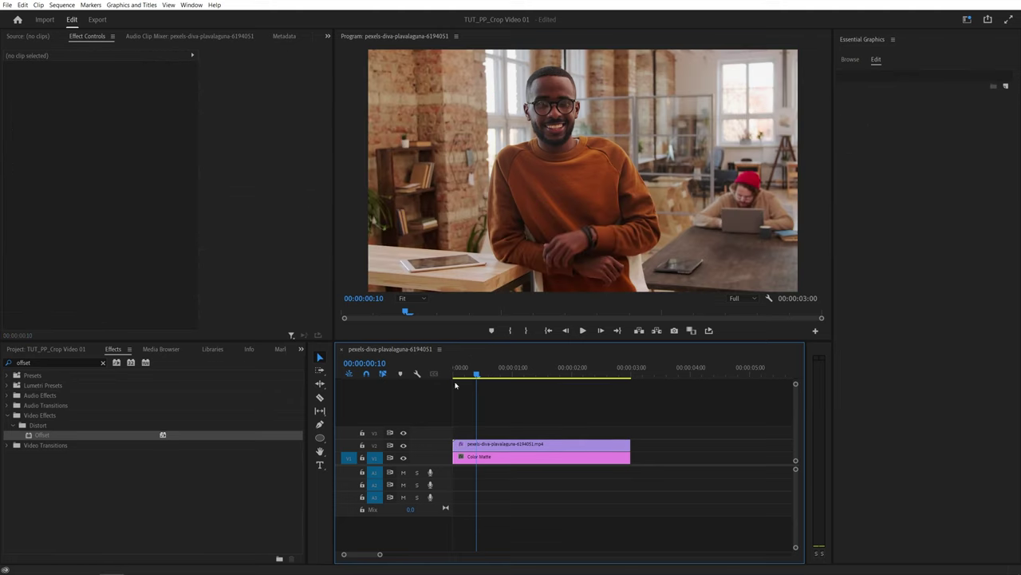
left_click(321, 439)
left_click(322, 440)
left_click(367, 438)
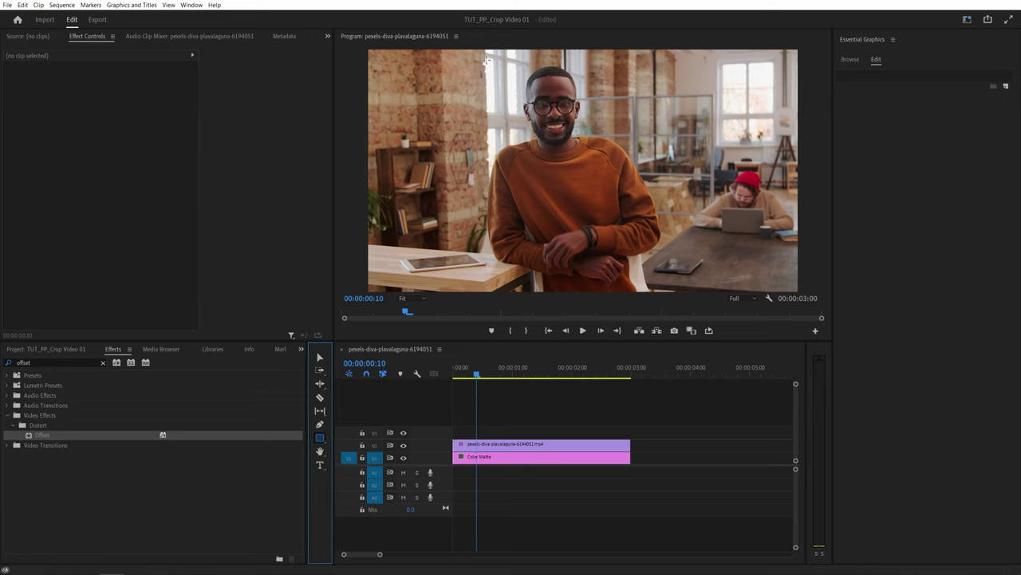
left_click_drag(487, 59, 613, 185)
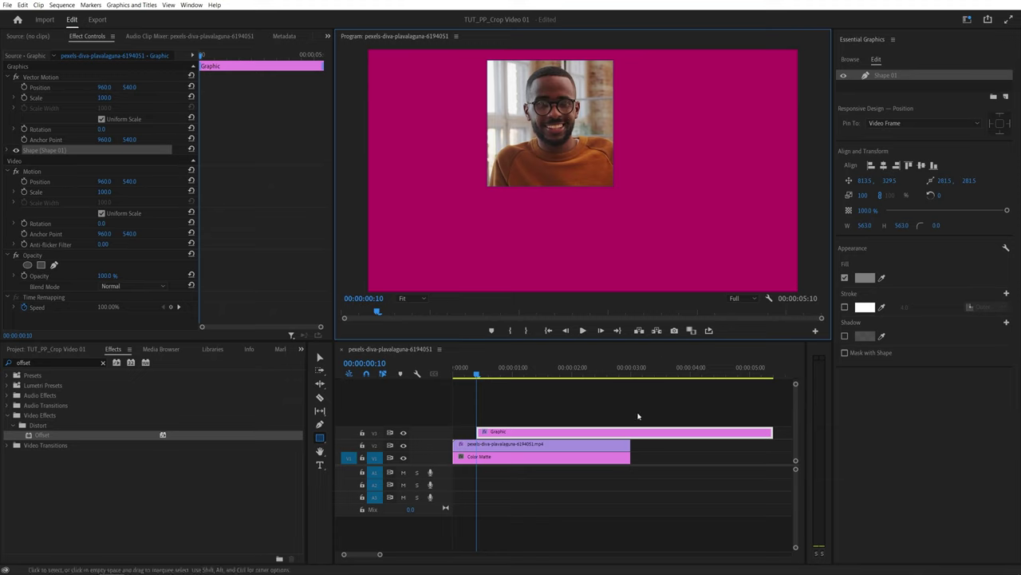
Align the square graphic clip to start at 00:00 and end with the video.
left_click_drag(559, 435, 537, 435)
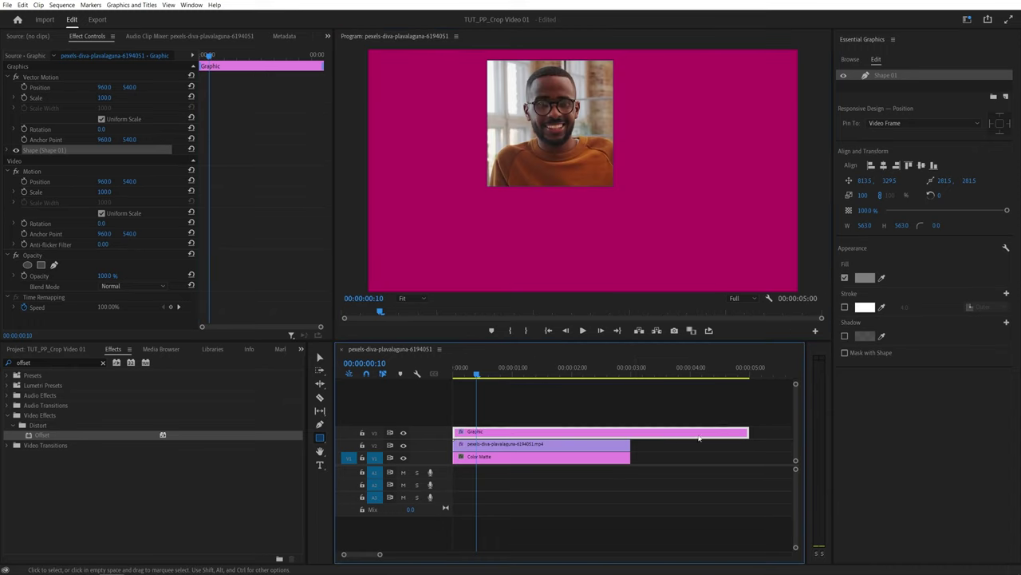
left_click_drag(748, 431, 630, 431)
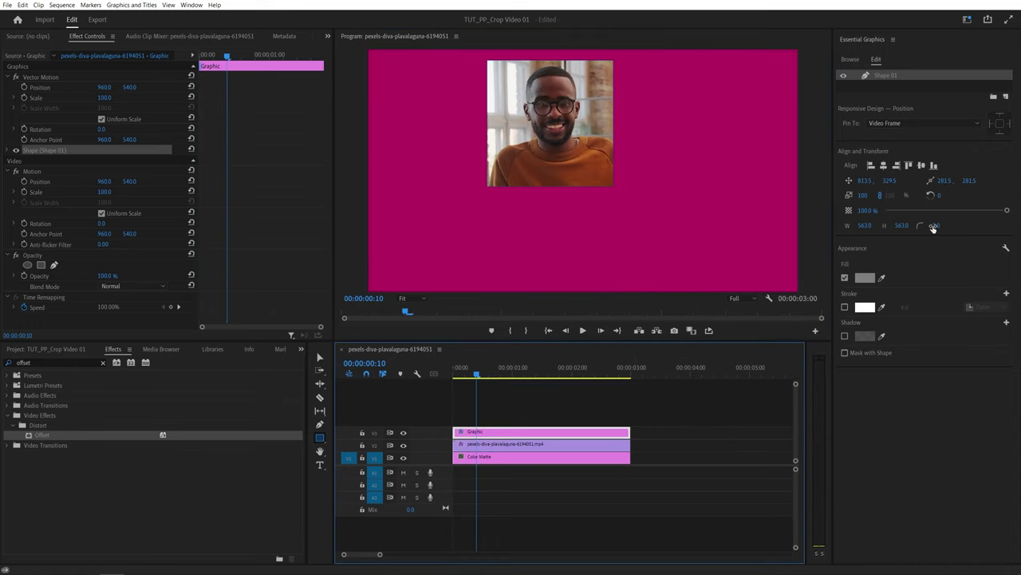
left_click(192, 5)
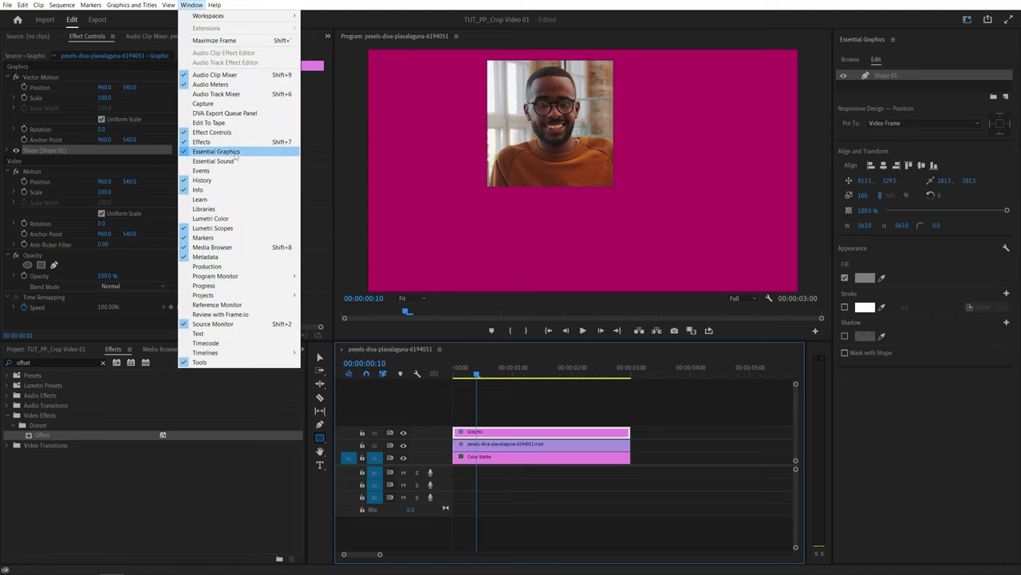
left_click(227, 151)
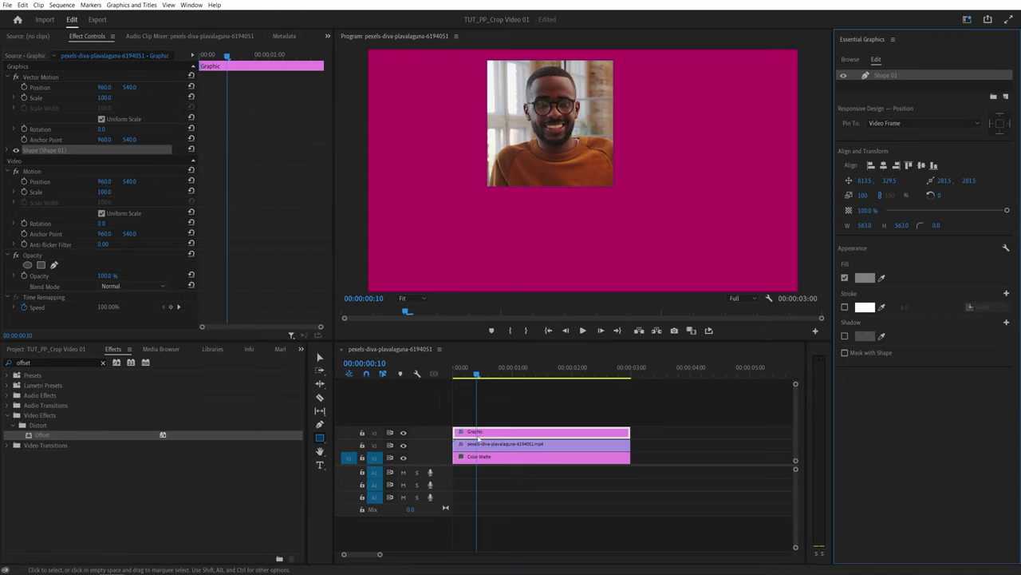
left_click(518, 436)
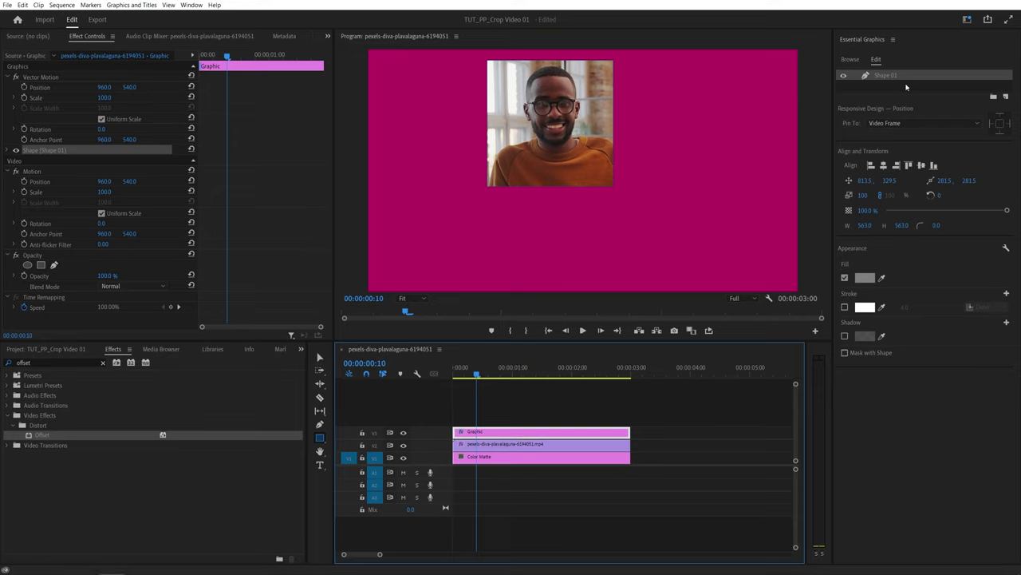
Set the Shape 01 corner radius to 100 and nudge the rounded shape slightly up-left.
double_click(885, 75)
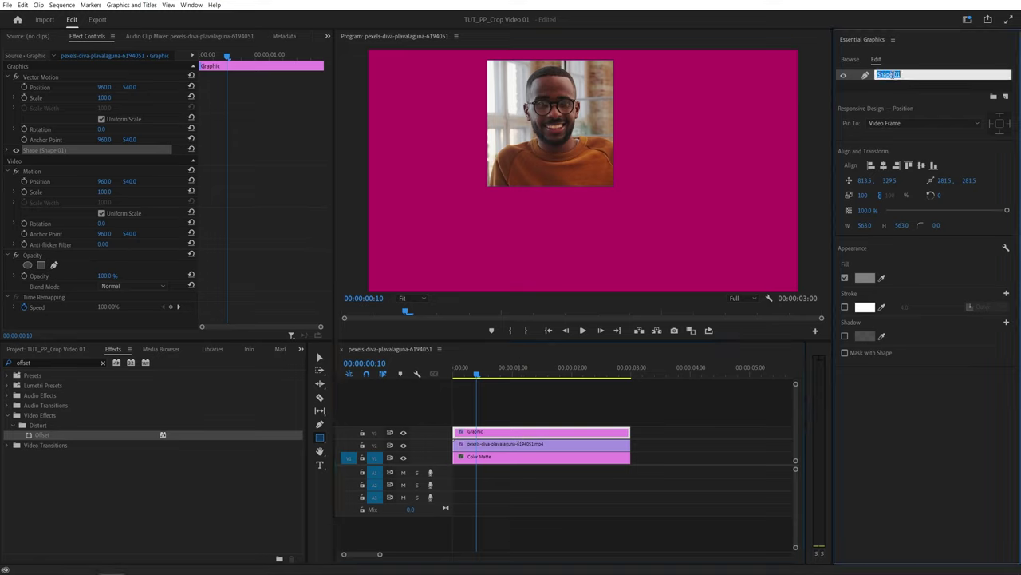
left_click(954, 255)
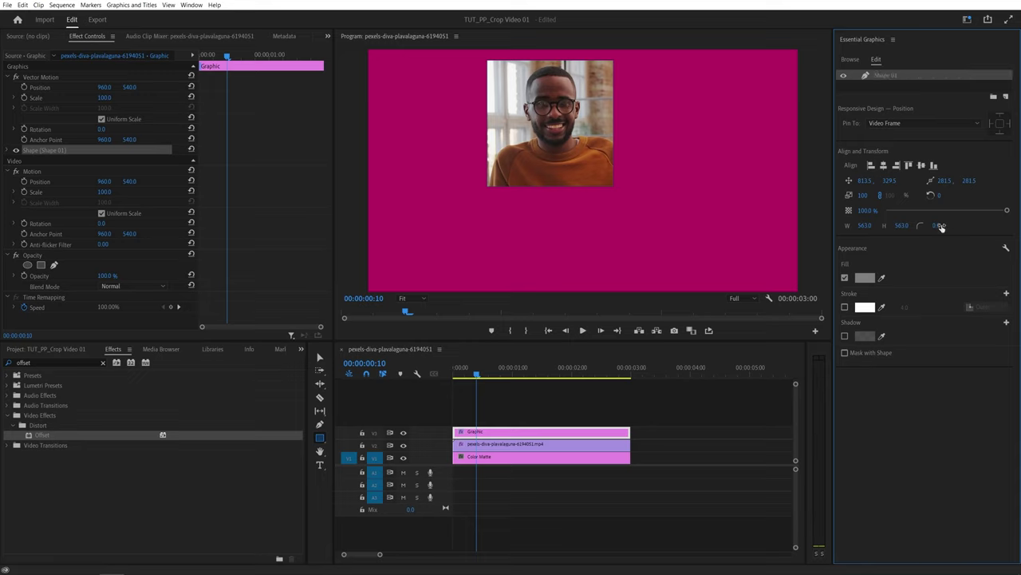
left_click_drag(936, 226, 945, 225)
left_click(940, 224)
type("100")
key("Return")
left_click(320, 358)
mouse_move(557, 168)
left_mouse_down()
mouse_move(564, 163)
mouse_move(549, 164)
mouse_move(570, 175)
left_mouse_up()
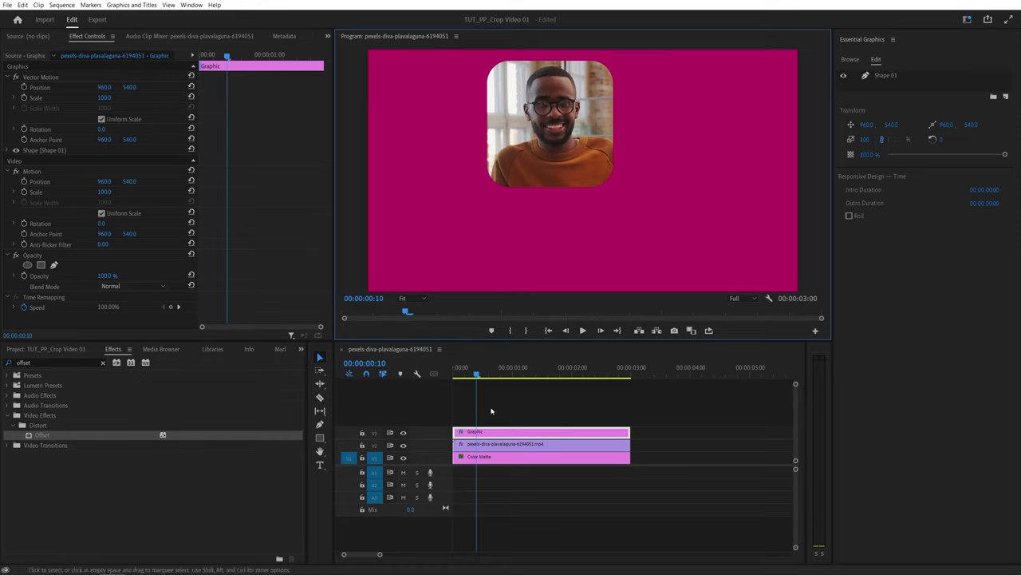
Alt-drag a copy of the Graphic clip onto track V4.
key("alt")
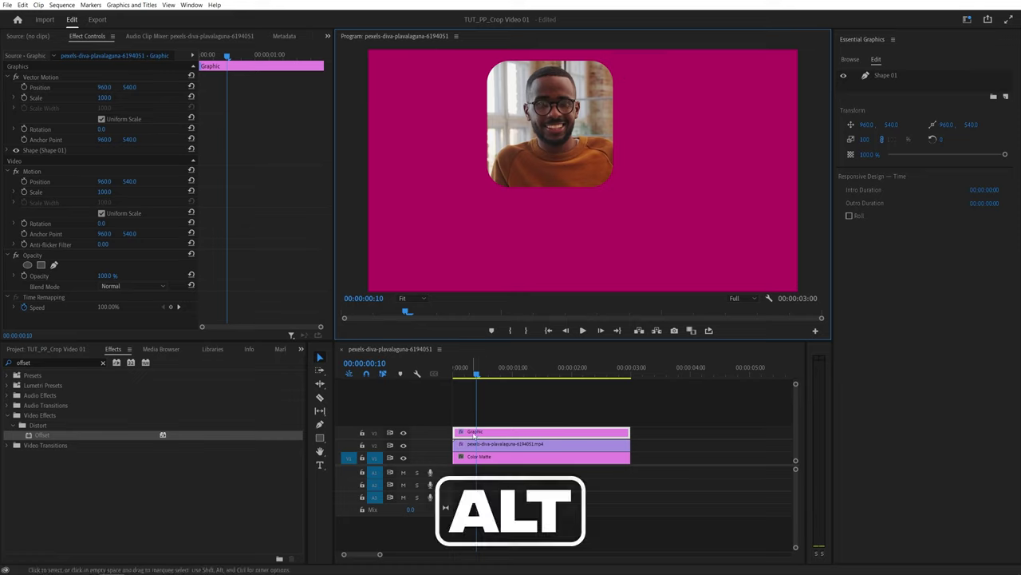
left_click(481, 433, "alt")
left_click_drag(481, 433, 482, 420)
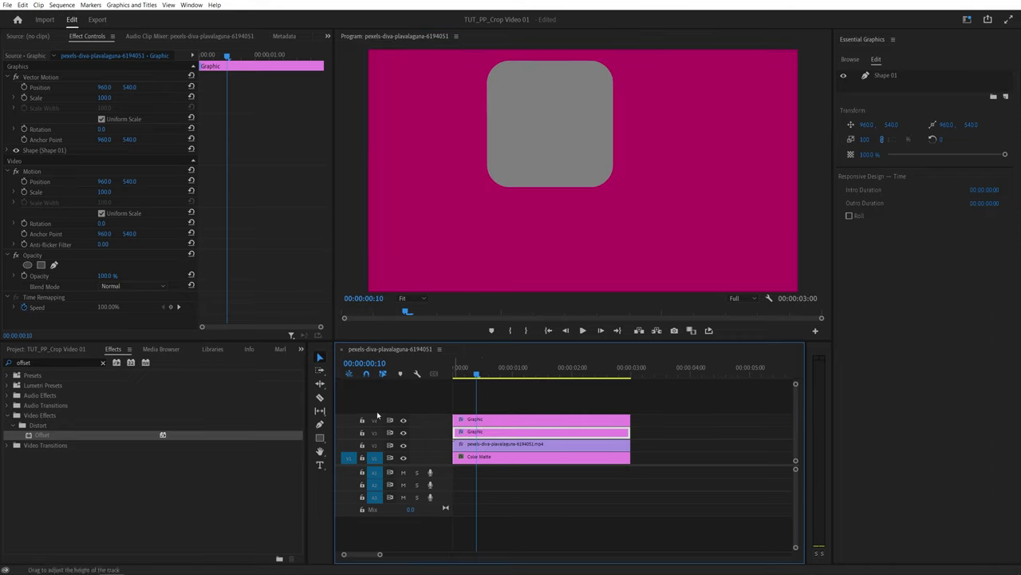
left_click(495, 421)
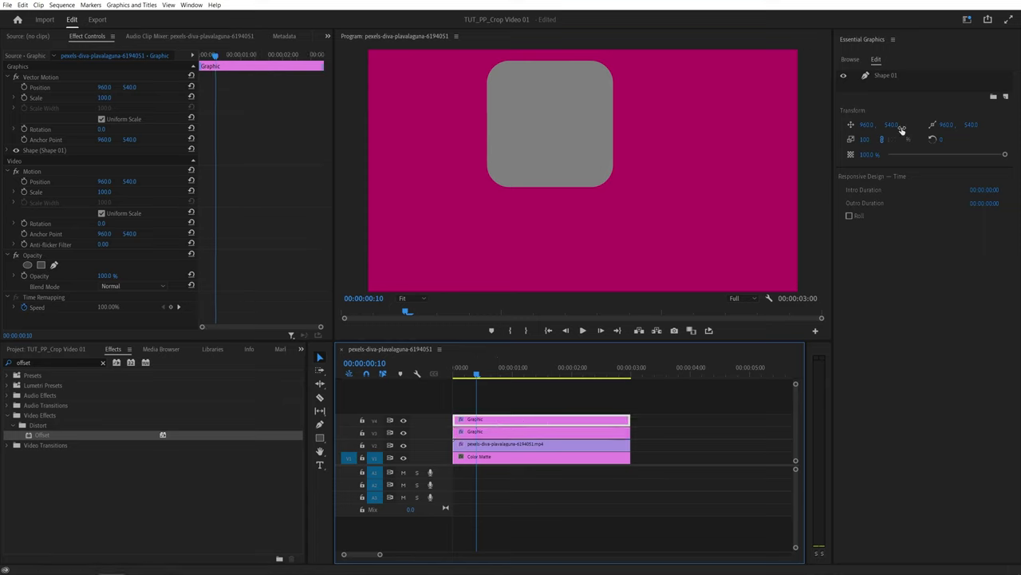
Give the copy's shape no fill and a white outer stroke of width 15.
left_click(884, 77)
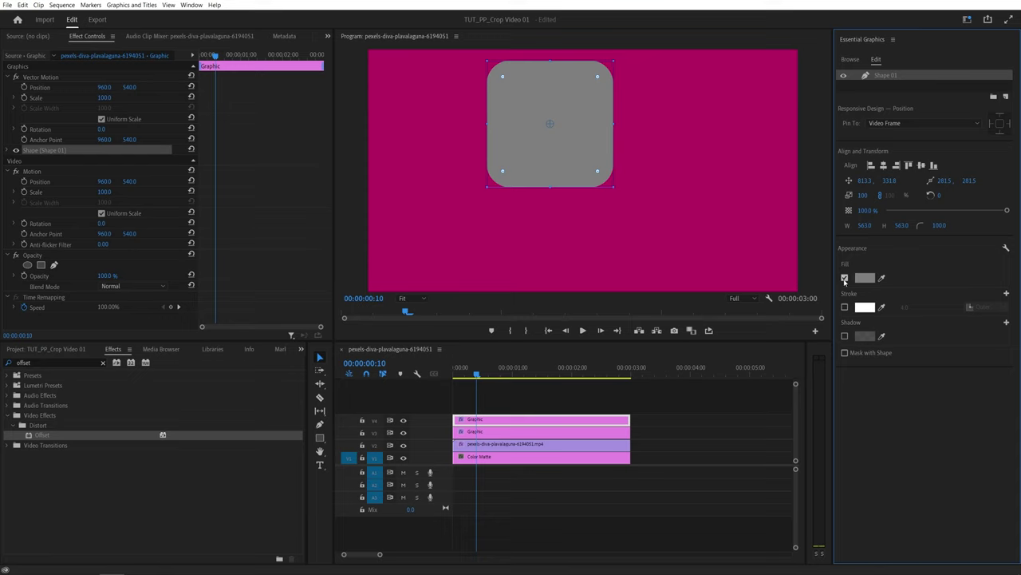
left_click(845, 278)
left_click(845, 307)
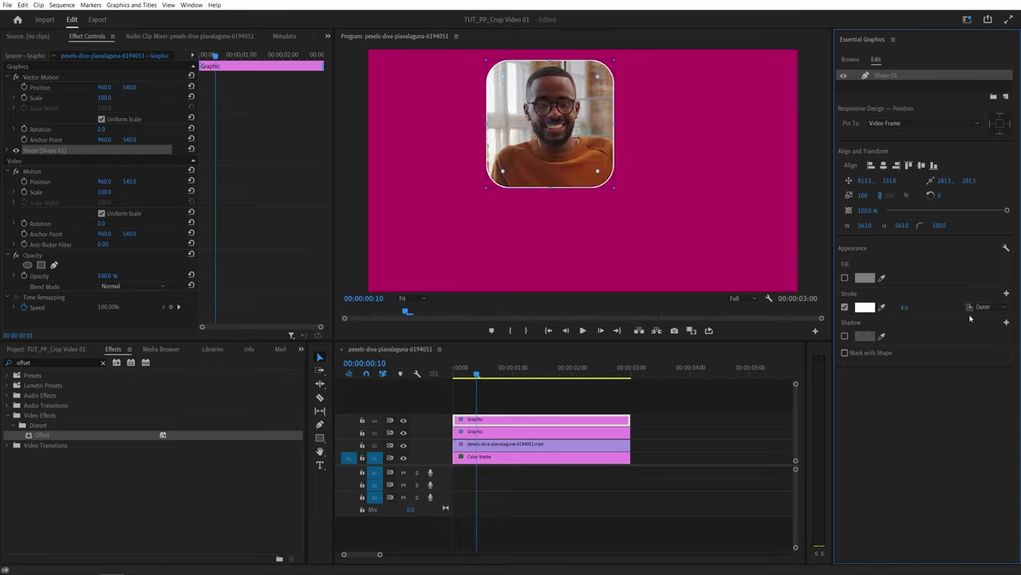
left_click(866, 308)
left_click(397, 288)
left_click(611, 226)
mouse_move(906, 310)
left_mouse_down()
mouse_move(939, 310)
mouse_move(916, 310)
left_mouse_up()
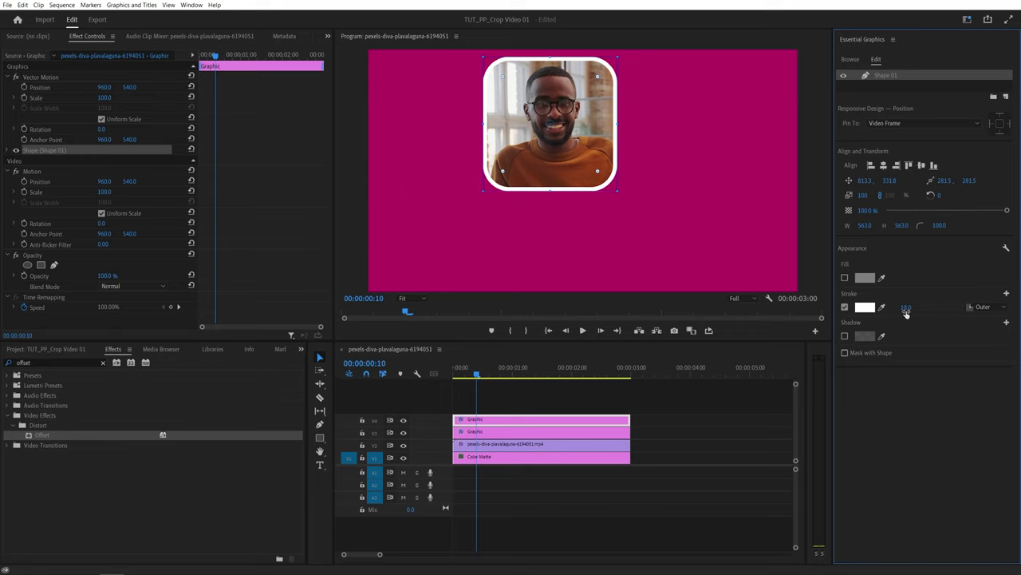
left_click(906, 309)
type("15")
key("Return")
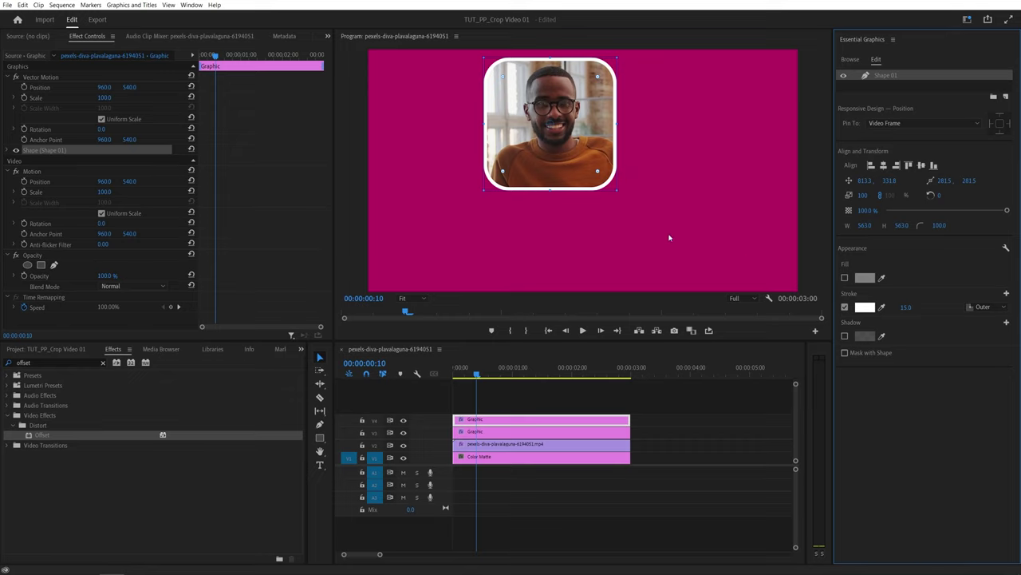
Nest the video and both Graphic clips into a sequence named 123.
left_click_drag(653, 401, 480, 445)
right_click(508, 441)
left_click(551, 230)
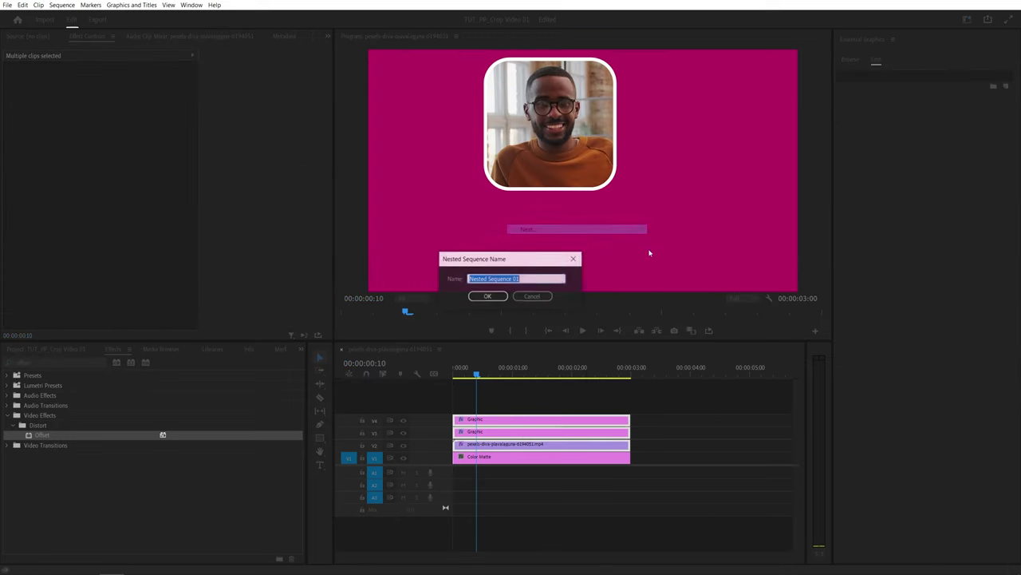
type("123")
left_click(487, 296)
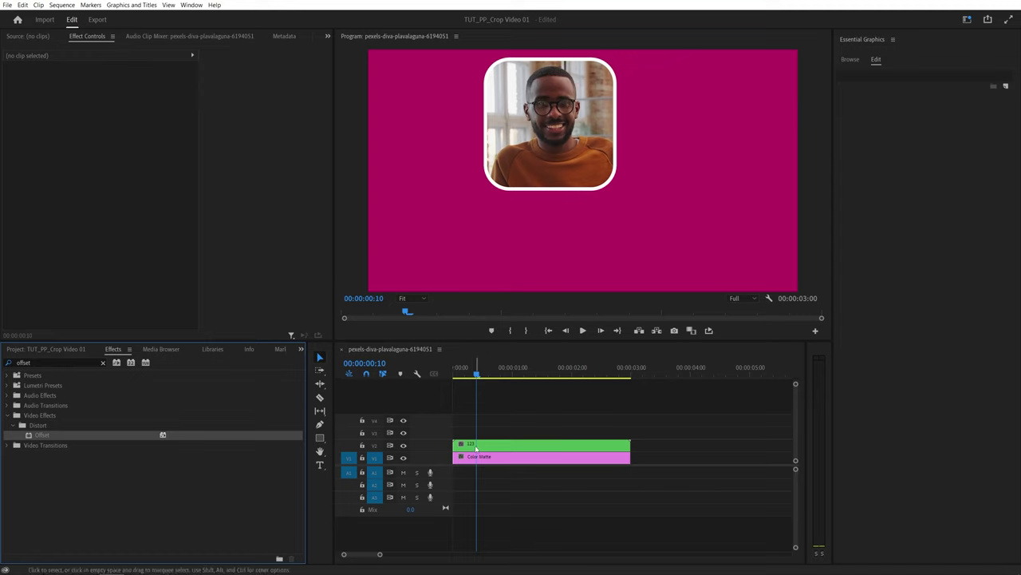
Test-move the nested 123 clip in the Program Monitor, then undo the move.
left_click(472, 445)
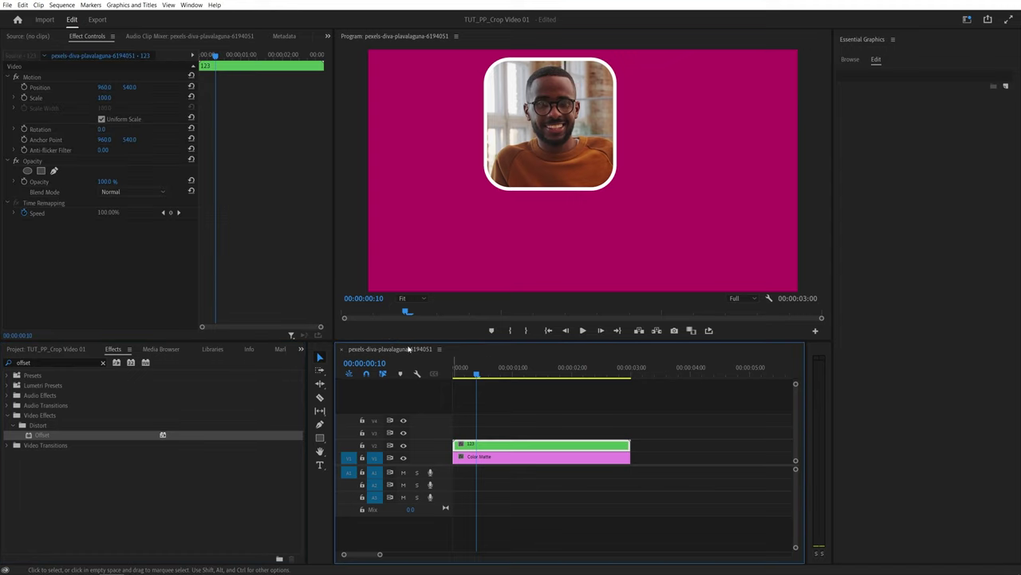
left_click(32, 77)
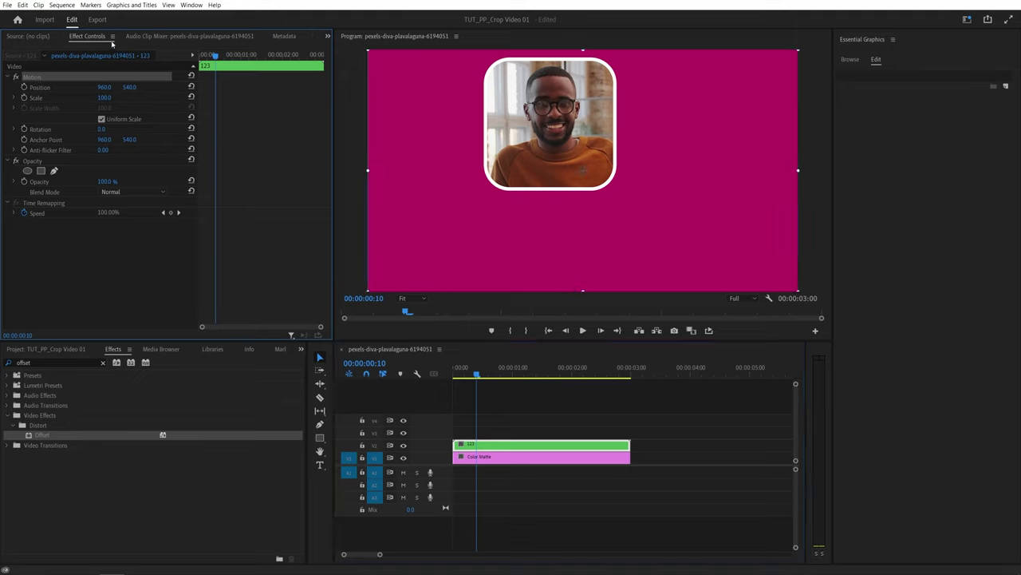
left_click_drag(547, 152, 684, 230)
key("ctrl+z")
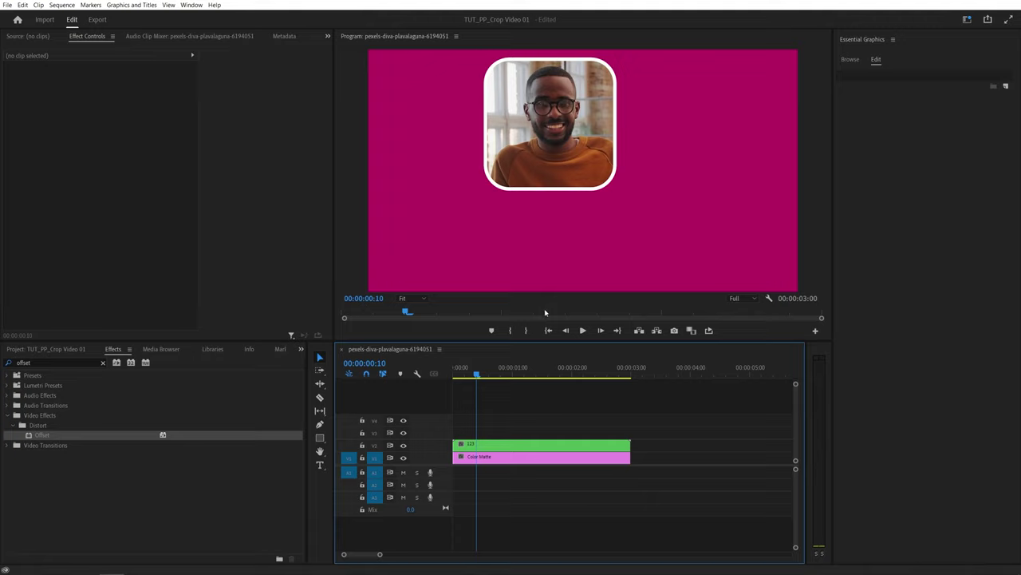
Apply the Drop Shadow effect to the nested 123 clip.
left_click(51, 362)
type("drop shad")
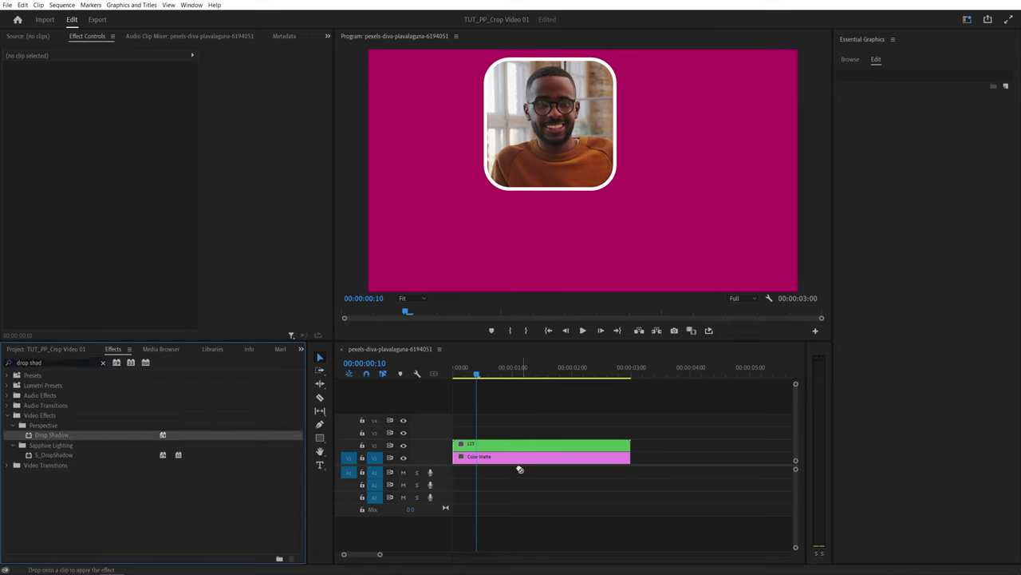
left_click(490, 445)
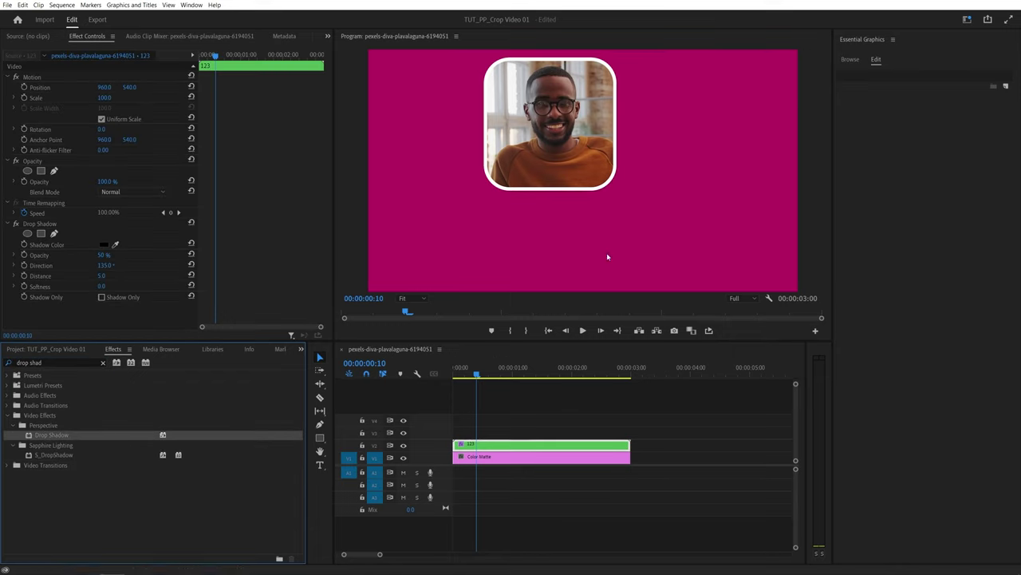
Set the drop shadow to 75% opacity, distance 30 and softness 50.
left_click(104, 255)
type("75")
key("Return")
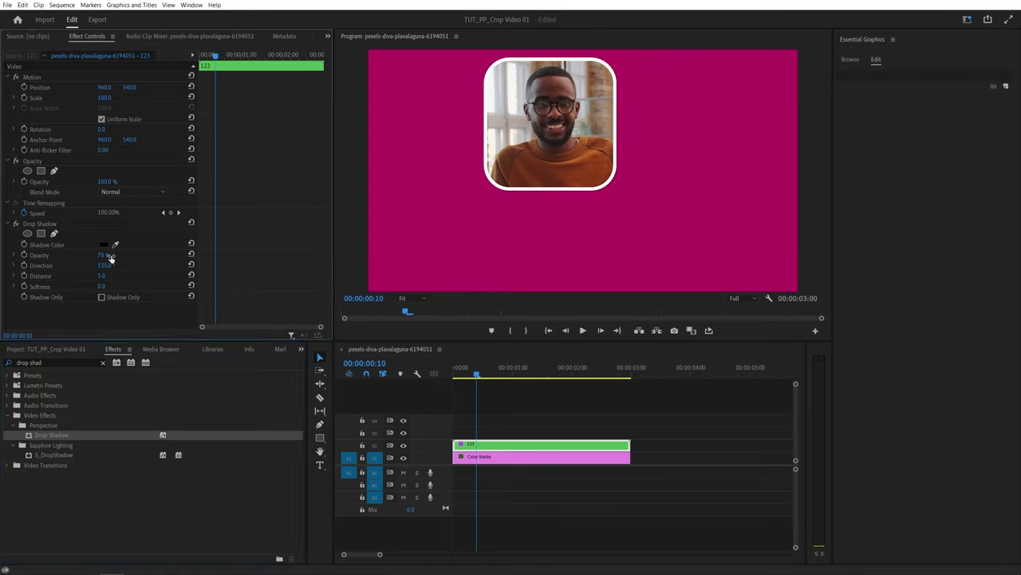
left_click(102, 277)
type("30")
key("Return")
left_click(102, 287)
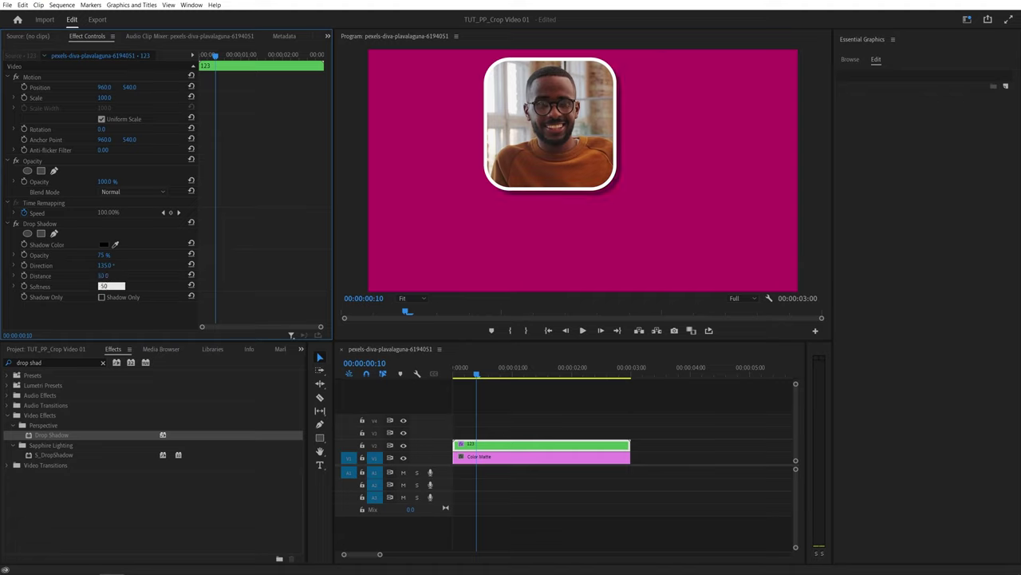
type("50")
key("Return")
left_click(152, 540)
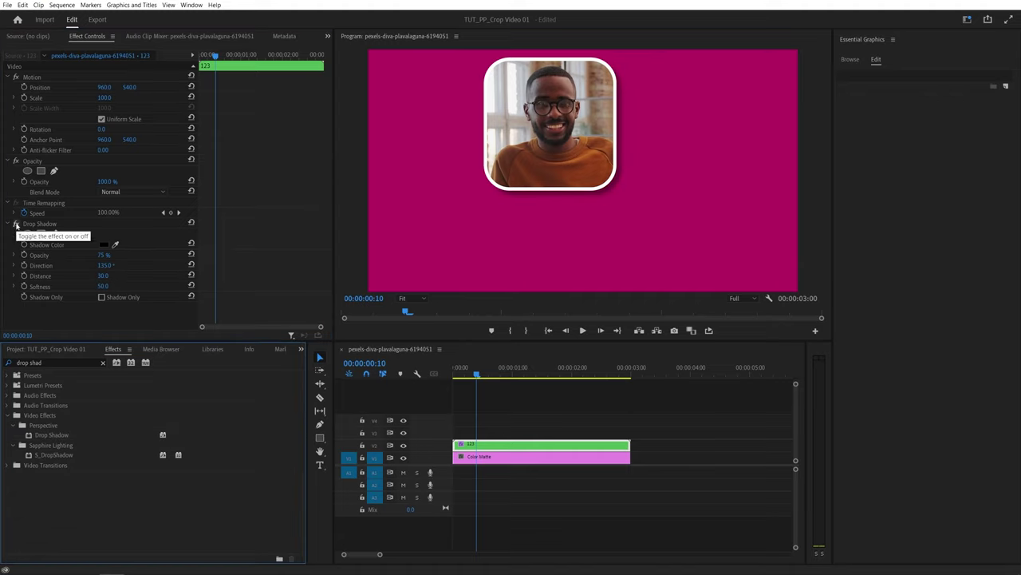
Toggle the drop shadow off and on to compare the result.
left_click(15, 225)
left_click(15, 225)
left_click(15, 225)
left_click(16, 225)
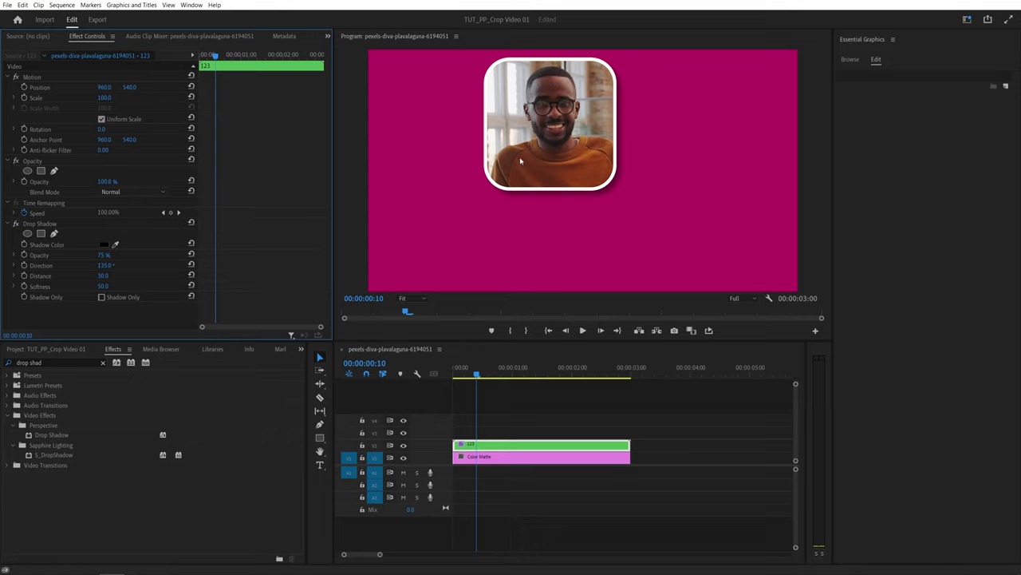
Play the sequence from the start several times to review the bordered, shadowed rounded video.
left_click(511, 348)
key("Home")
left_click(253, 563)
key("space")
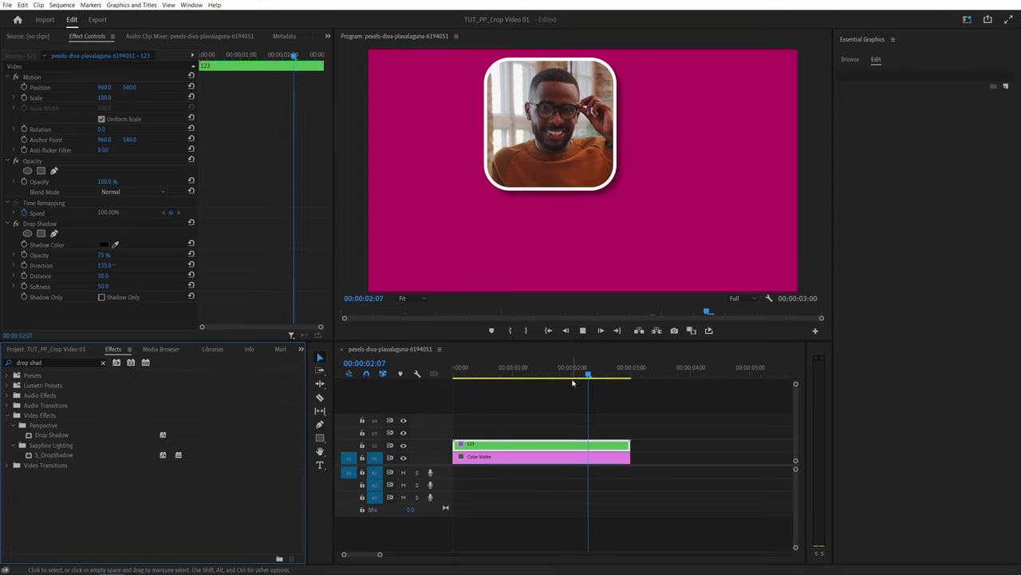
left_click(509, 375)
left_click(509, 375)
key("Home")
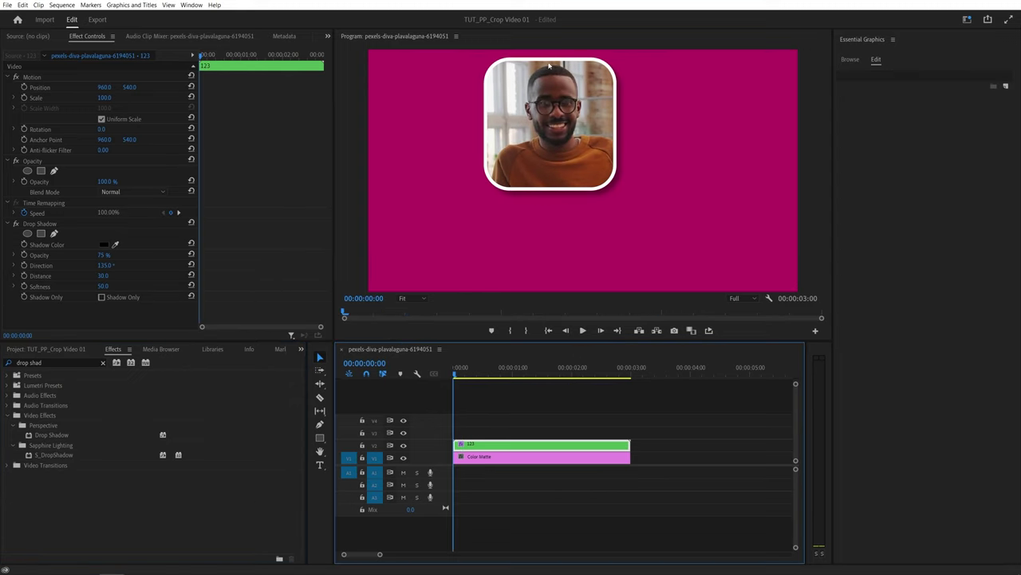
key("space")
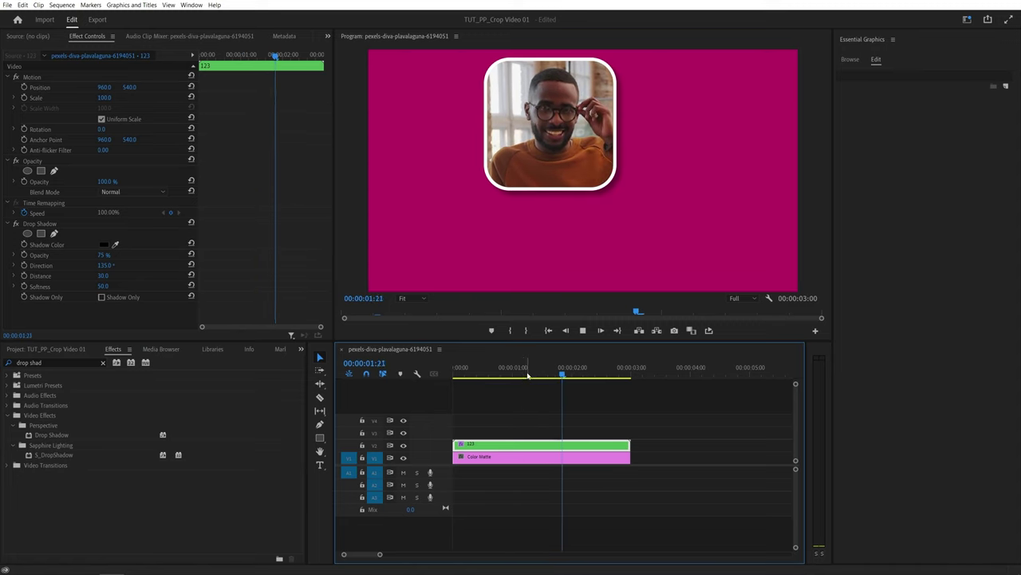
key("Home")
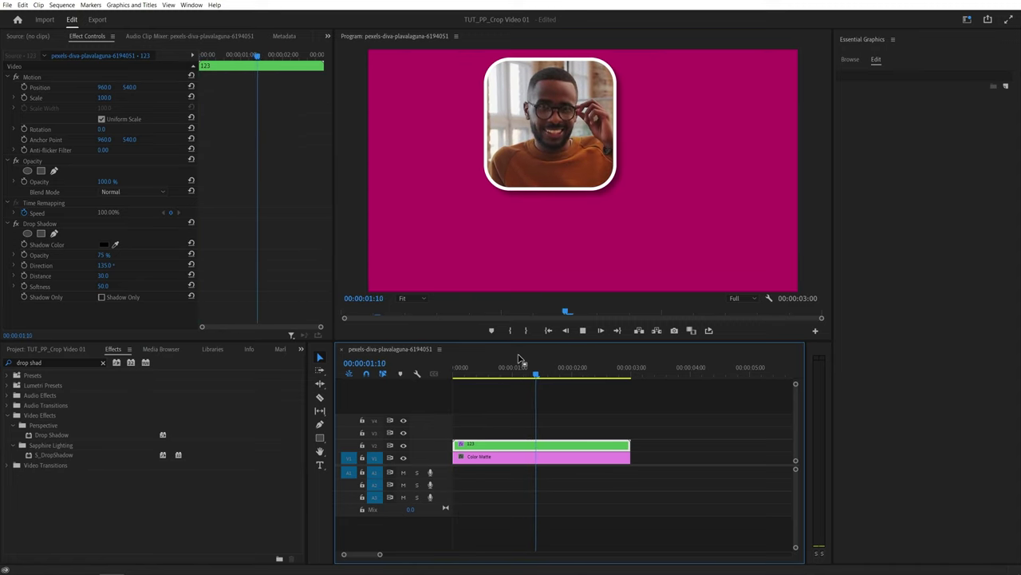
key("Home")
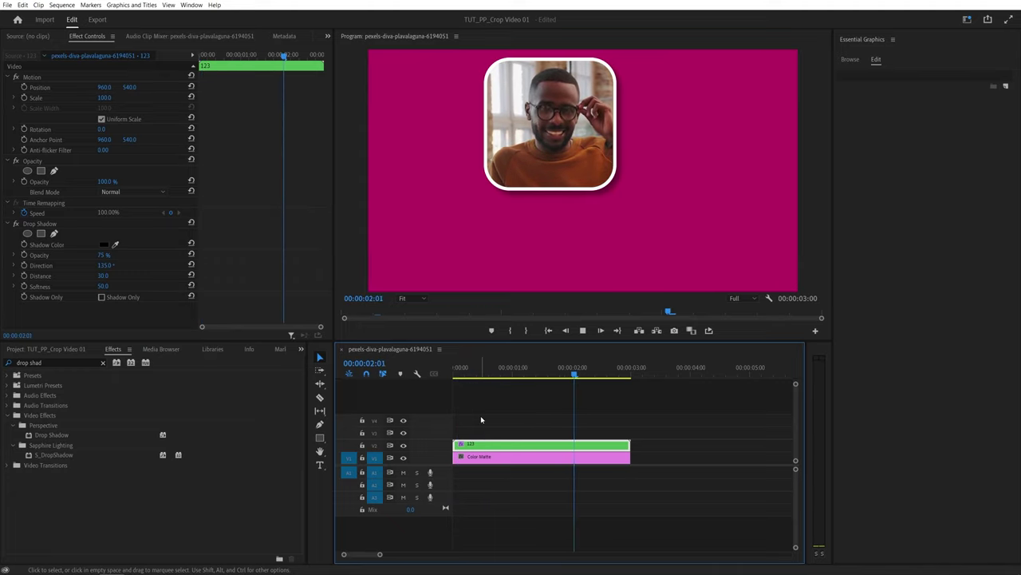